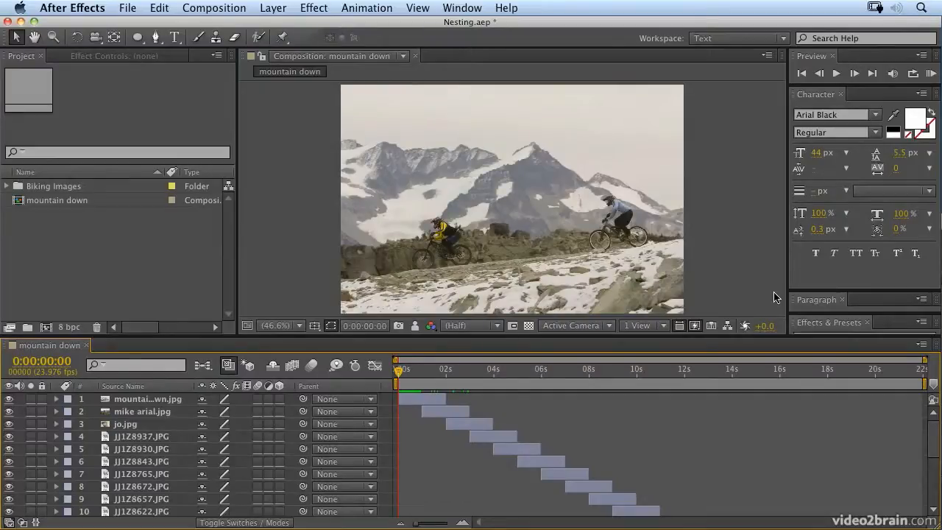
Create a new composition from the mountain down composition so that it is nested inside as a single layer.
left_click_drag(411, 377, 911, 383)
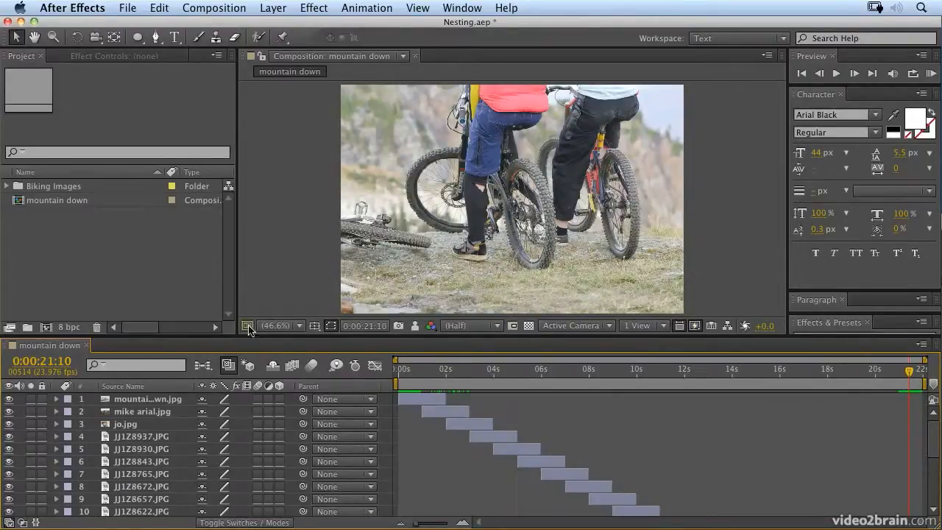
left_click(36, 206)
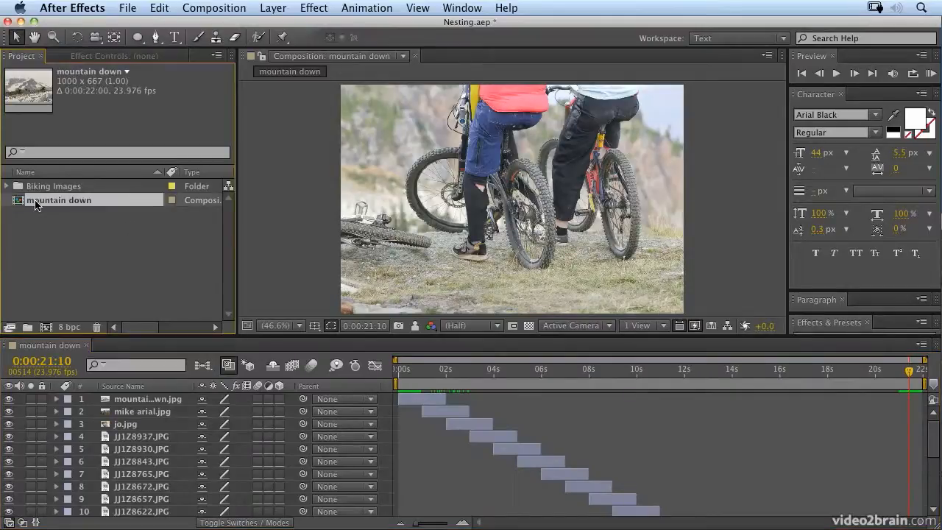
left_click(207, 6)
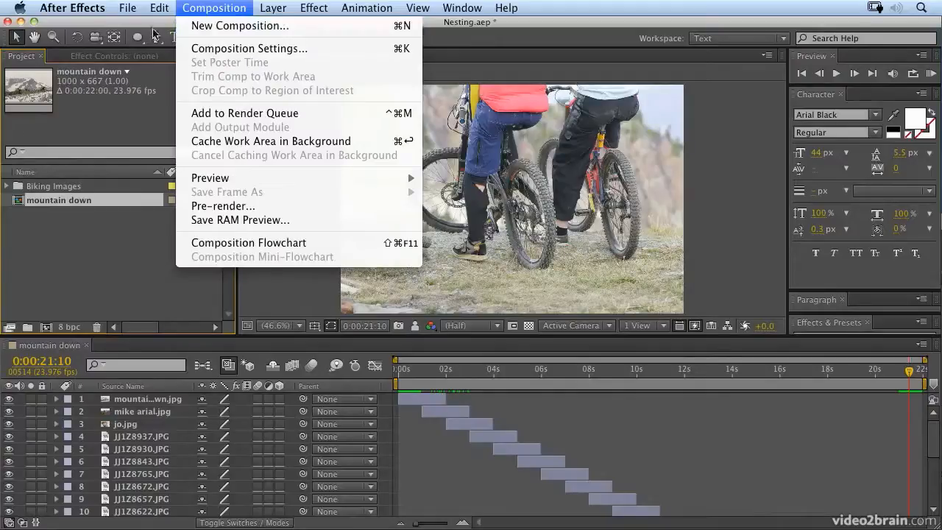
left_click(76, 219)
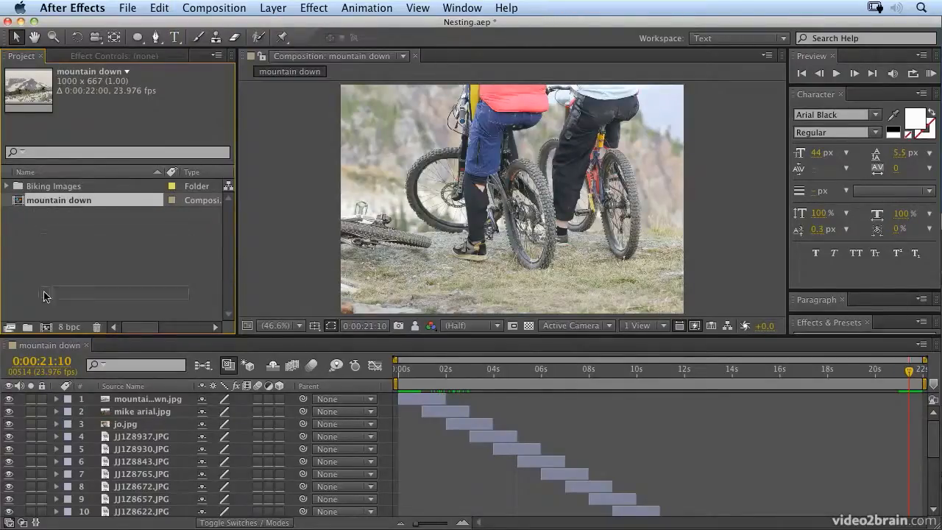
left_click(45, 328)
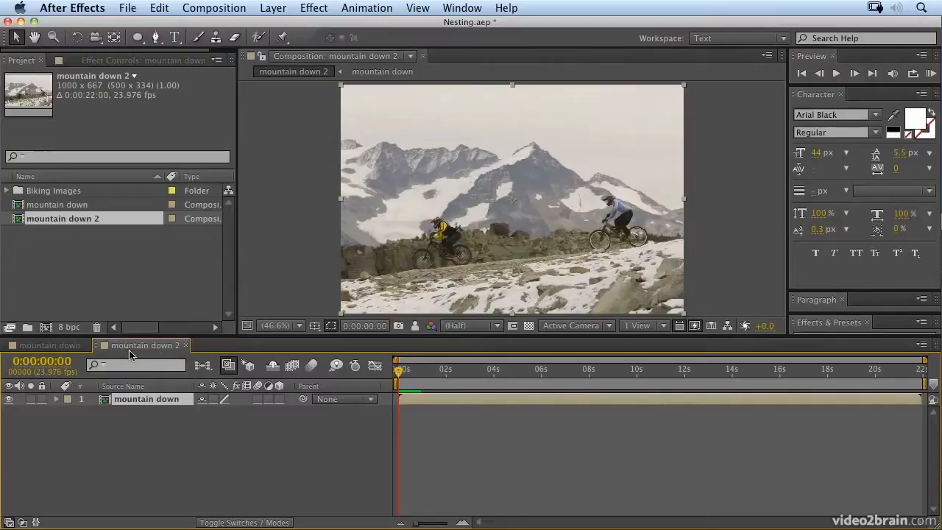
Rename the new composition mountain down 2 as Retmed Sequence comp.
left_click(66, 224)
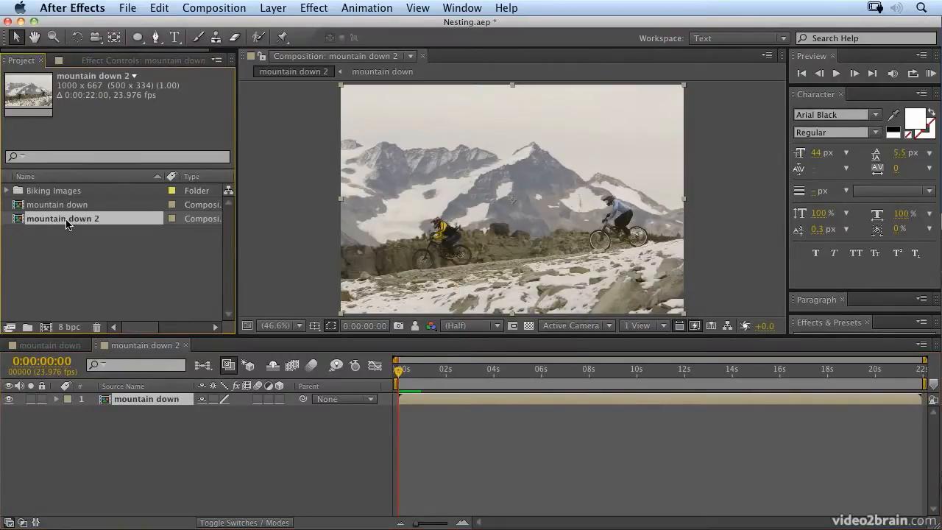
key("Return")
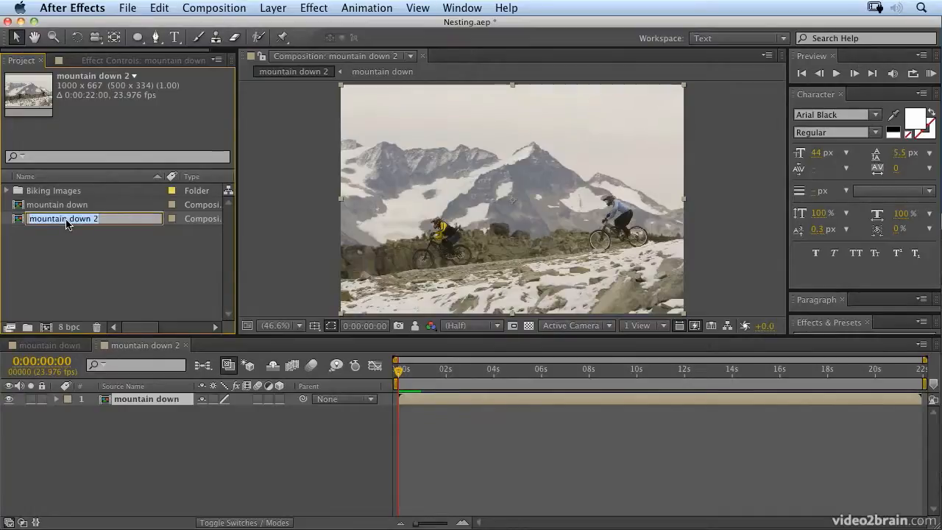
type("Retmed Seque")
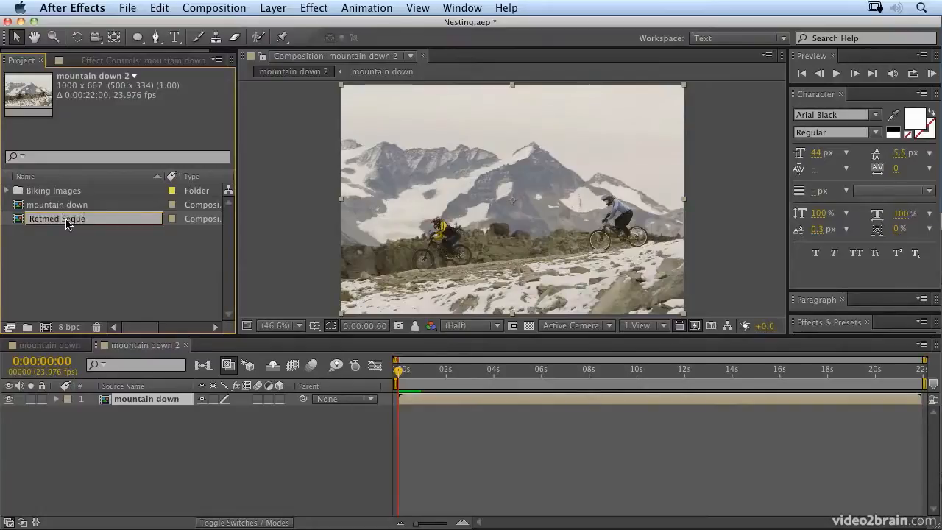
type("nce comp")
key("Return")
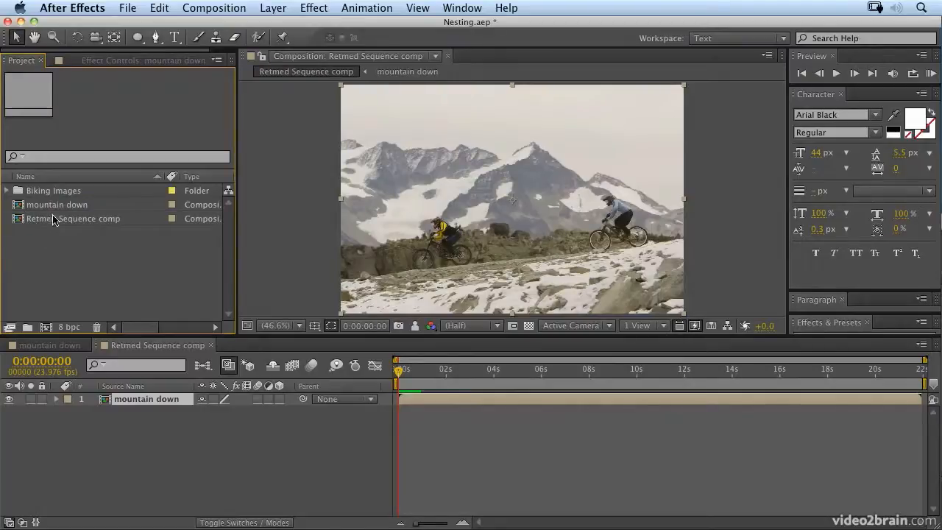
Enable time remapping on the nested mountain down layer.
left_click(154, 402)
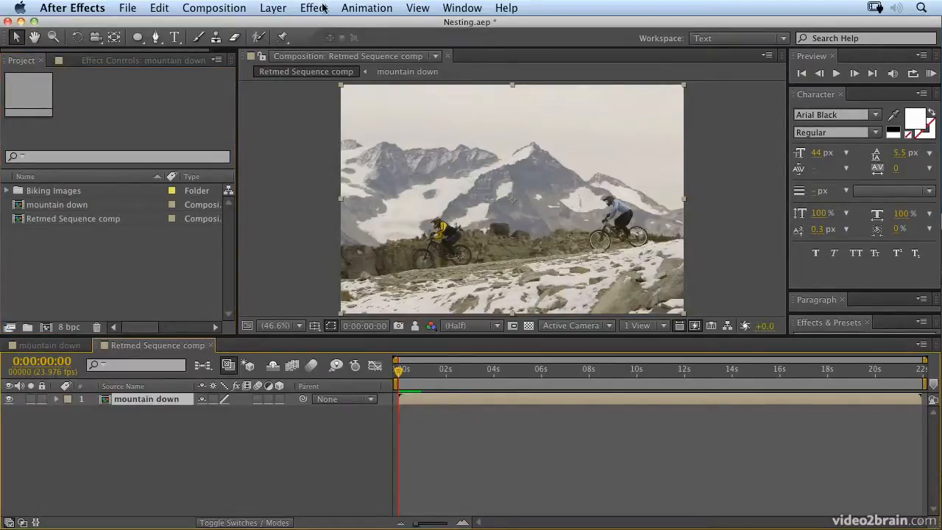
left_click(272, 8)
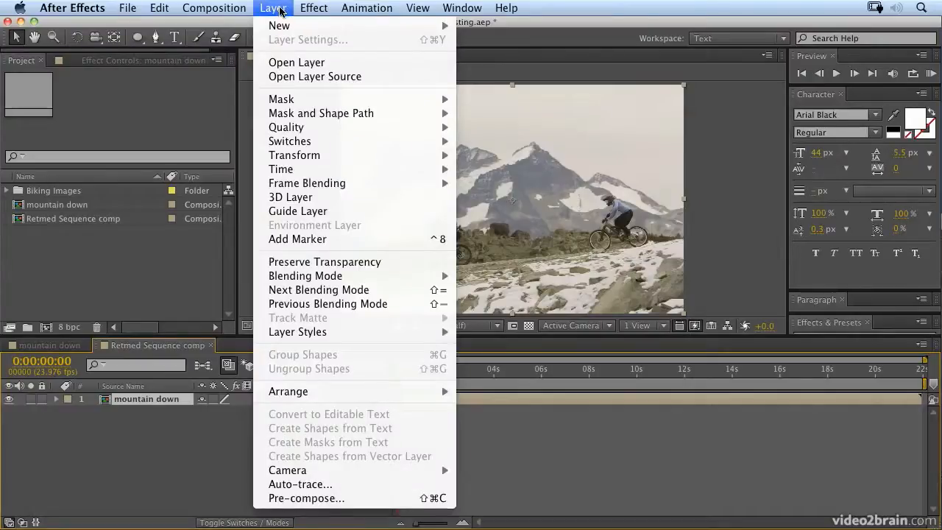
mouse_move(289, 170)
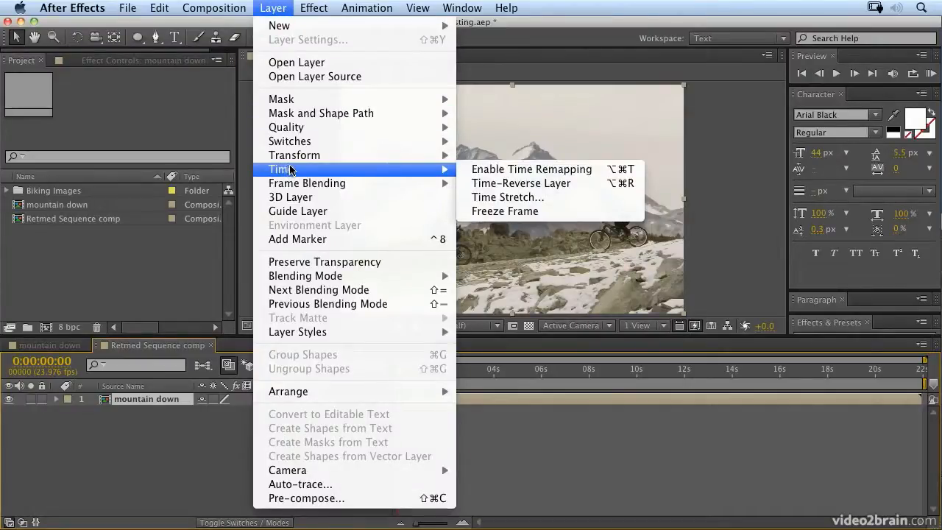
left_click(541, 174)
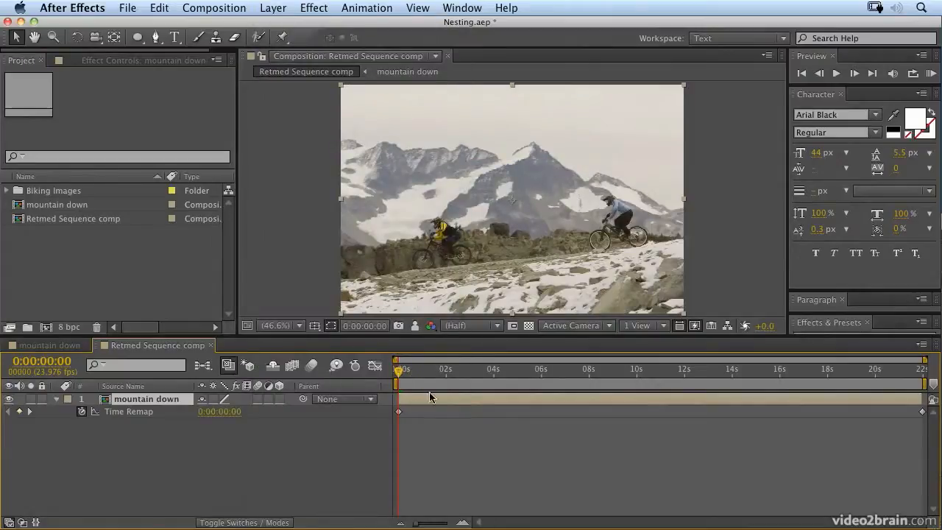
Add Time Remap keyframes at 0:00:02:00 with value 0:00:04:09 and at 0:00:03:21 with value 0:00:01:07.
left_click_drag(423, 372, 445, 376)
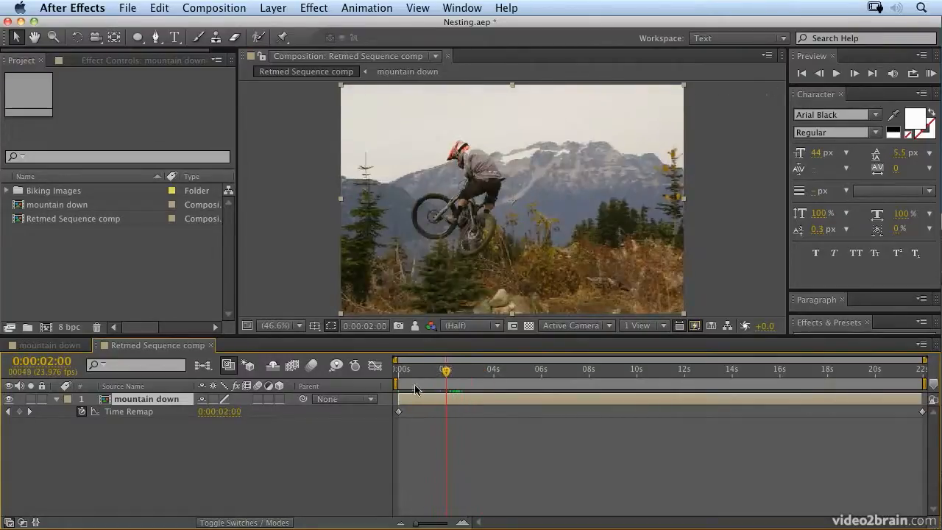
left_click_drag(204, 414, 268, 412)
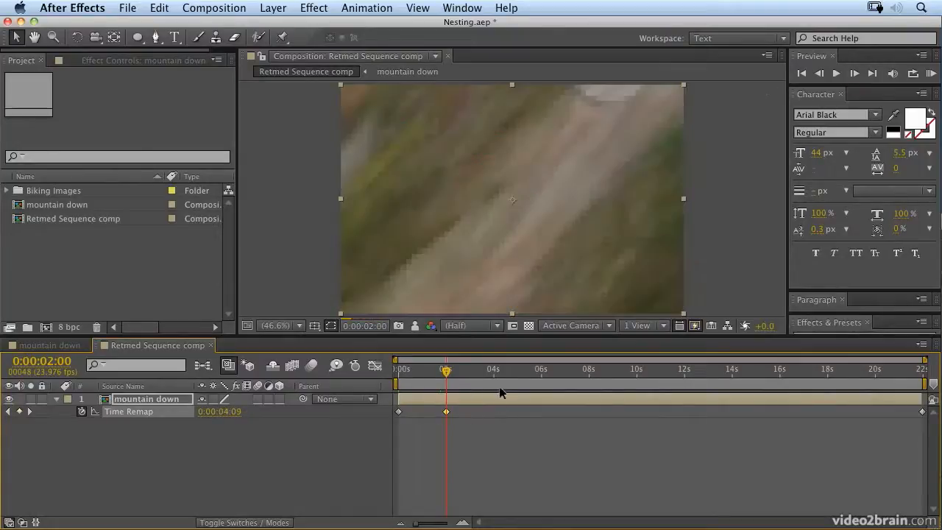
left_click(491, 382)
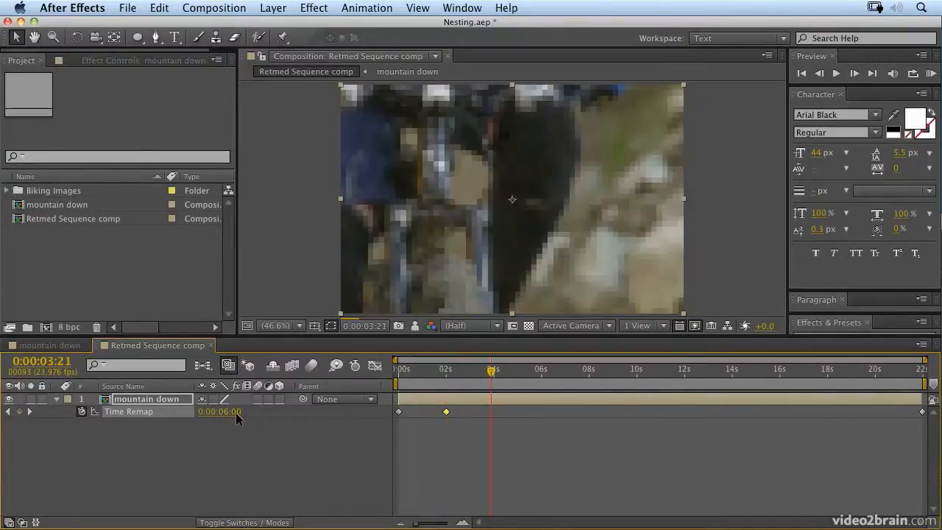
left_click_drag(231, 413, 146, 409)
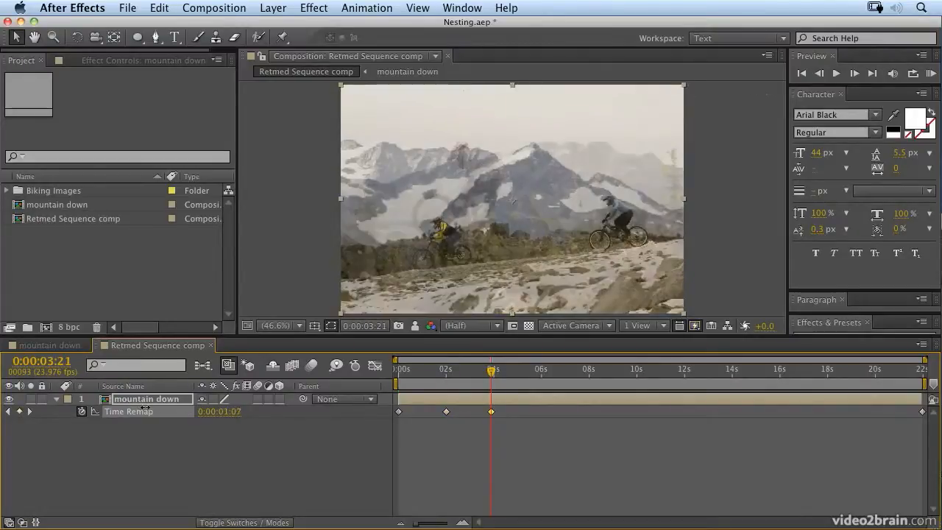
Add Time Remap keyframes of about 0:00:07:00 at 0:00:04:23 and 0:00:06:06 at 0:00:06:14.
left_click(518, 374)
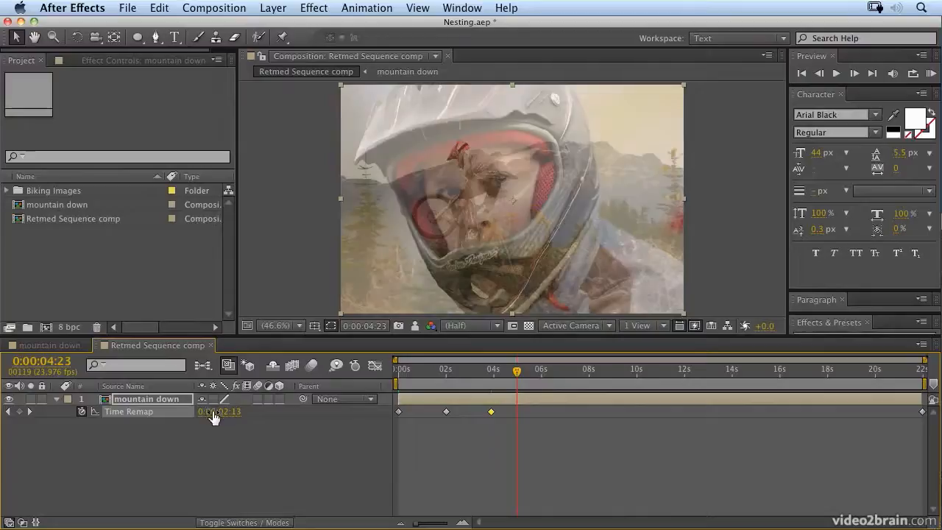
left_click_drag(214, 412, 300, 412)
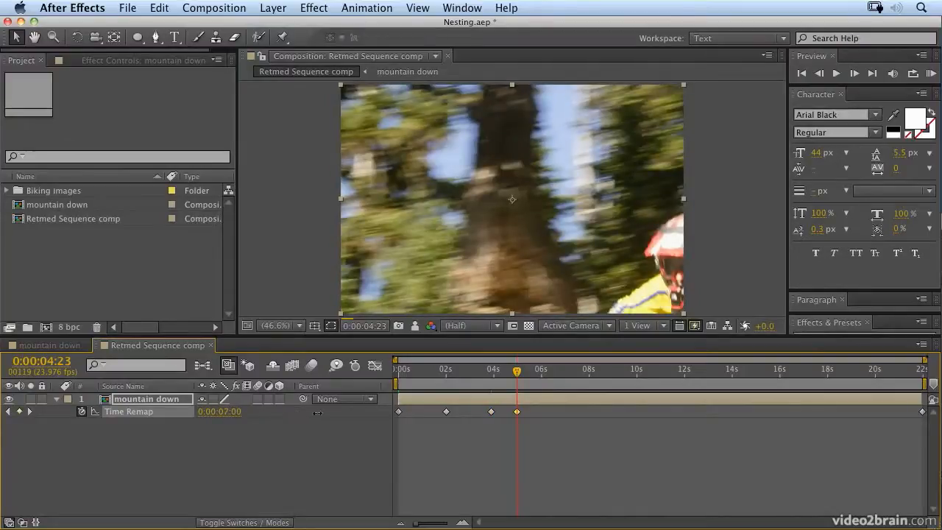
left_click(556, 371)
left_click_drag(229, 414, 206, 415)
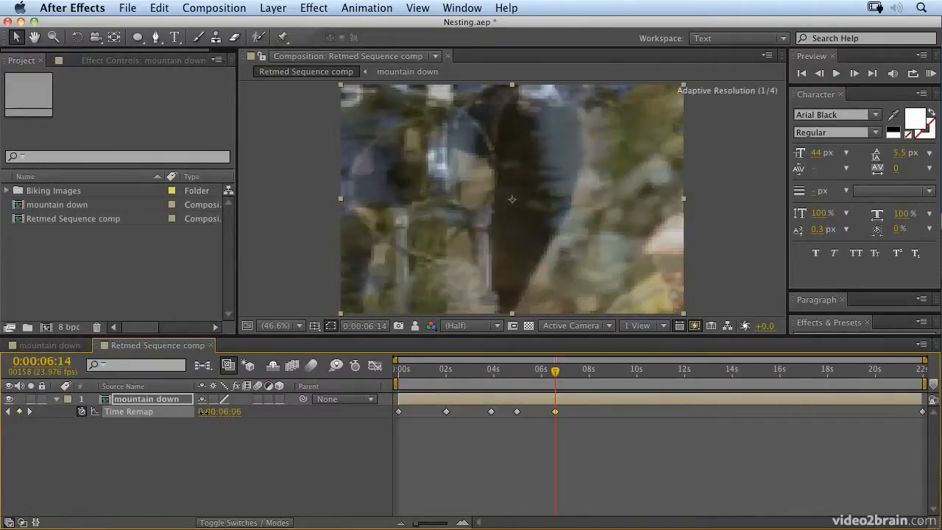
Run a RAM preview of the retimed sequence, stop it and scrub to 0:00:05:01.
left_click(930, 76)
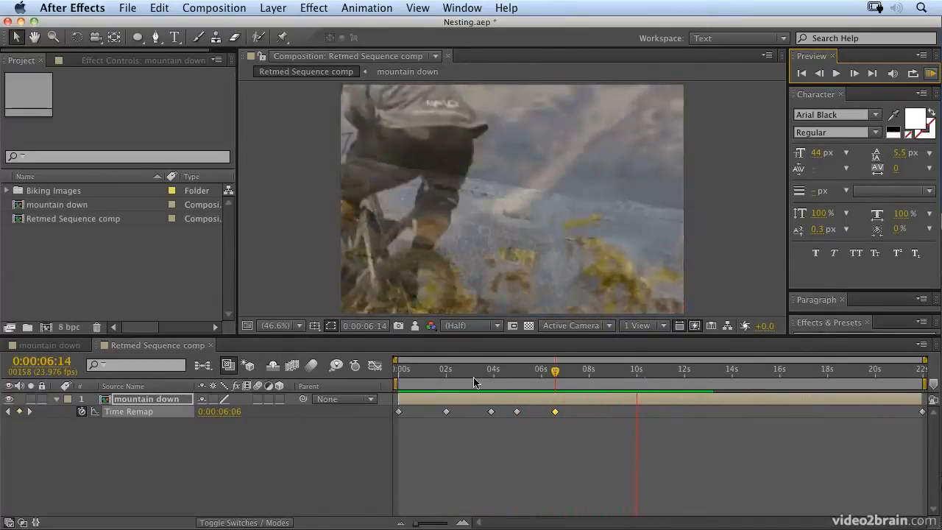
key("space")
left_click_drag(494, 375, 519, 370)
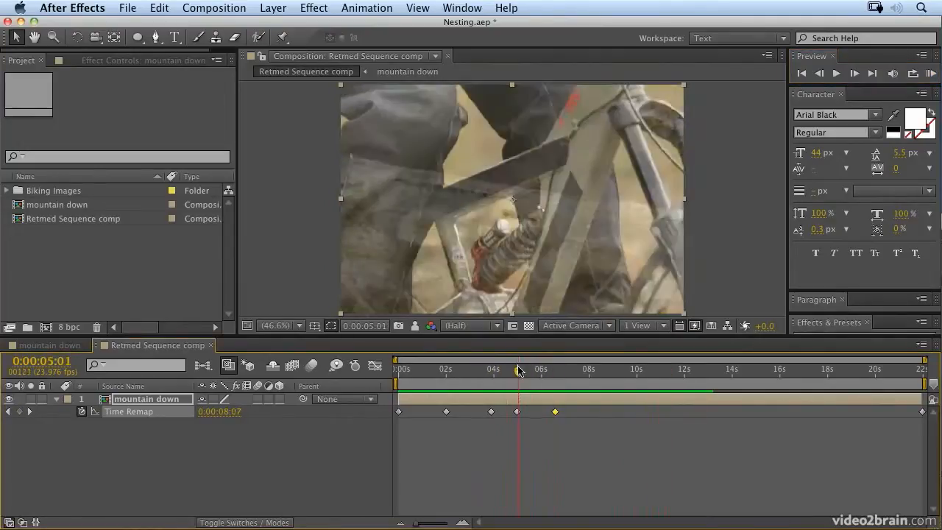
Apply the Tint effect to the nested mountain down layer and scrub to 0:00:11:23 to check it.
left_click(57, 399)
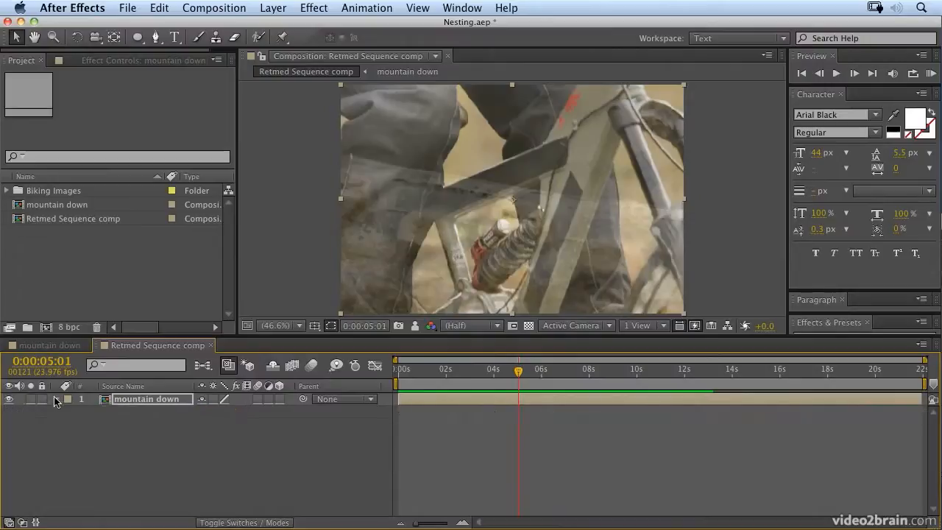
left_click_drag(841, 315, 875, 120)
left_click(867, 148)
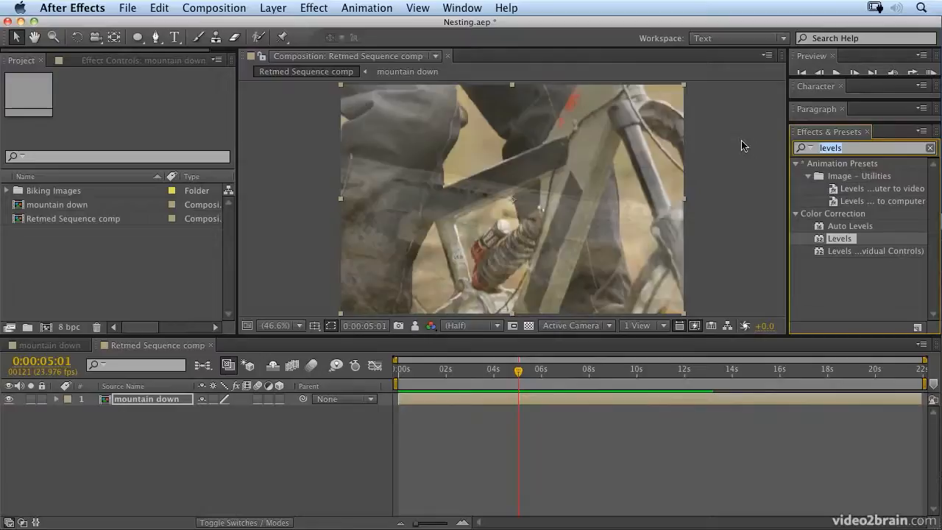
type("tint")
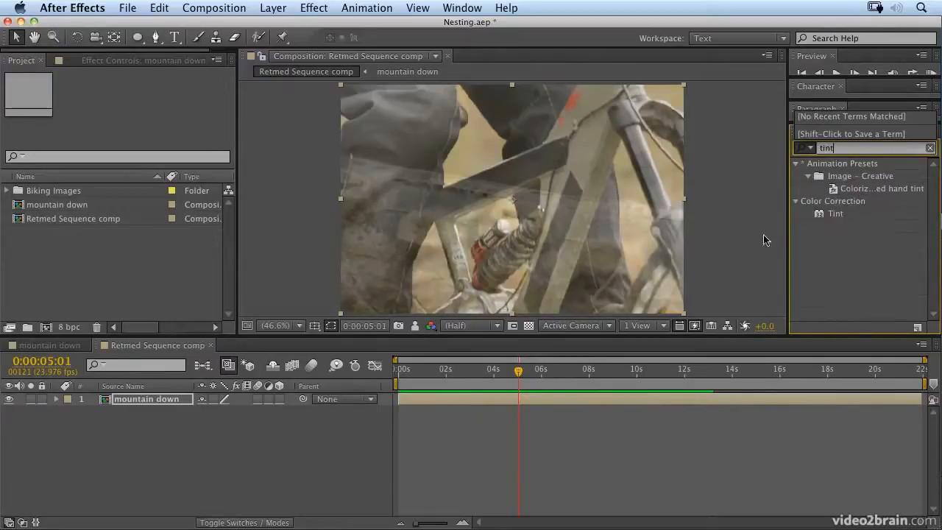
left_click_drag(820, 215, 609, 399)
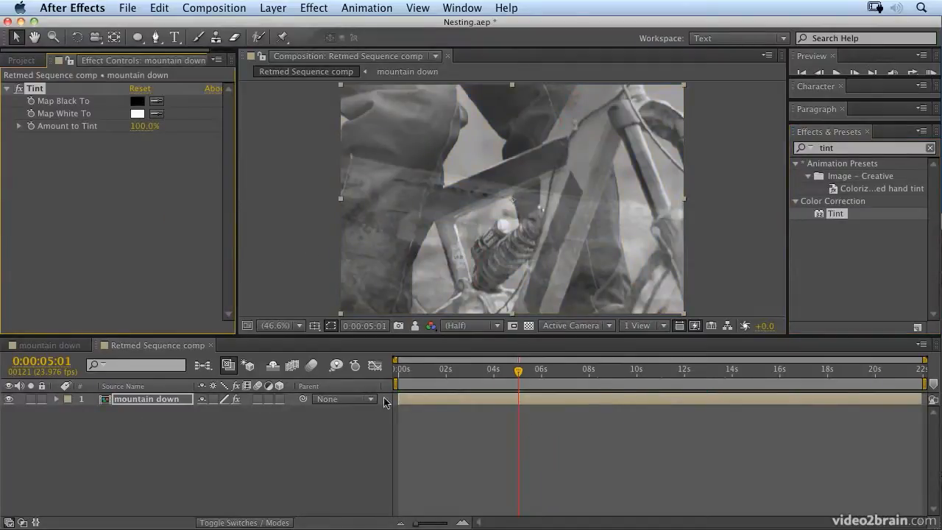
left_click(429, 370)
left_click_drag(429, 370, 683, 364)
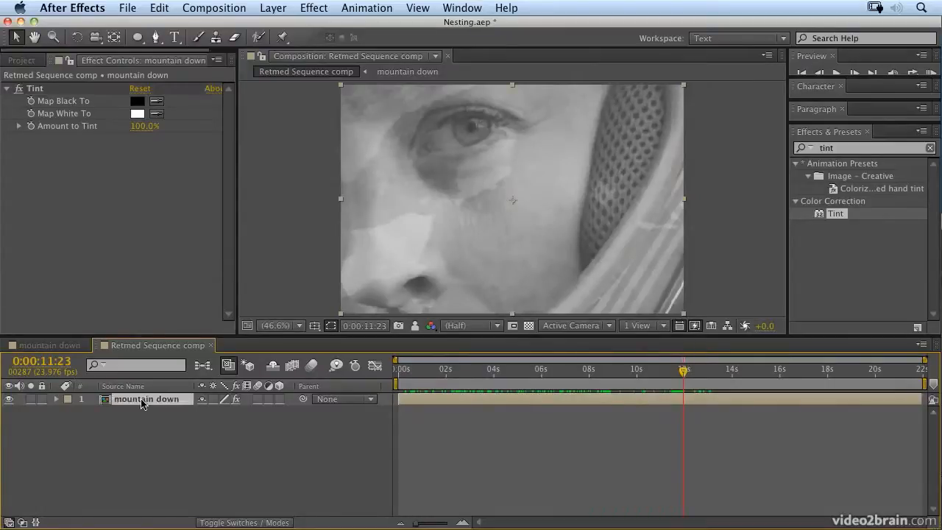
Open the nested mountain down composition and review the Synchronize Time of All Related Items option in the general preferences.
double_click(142, 400)
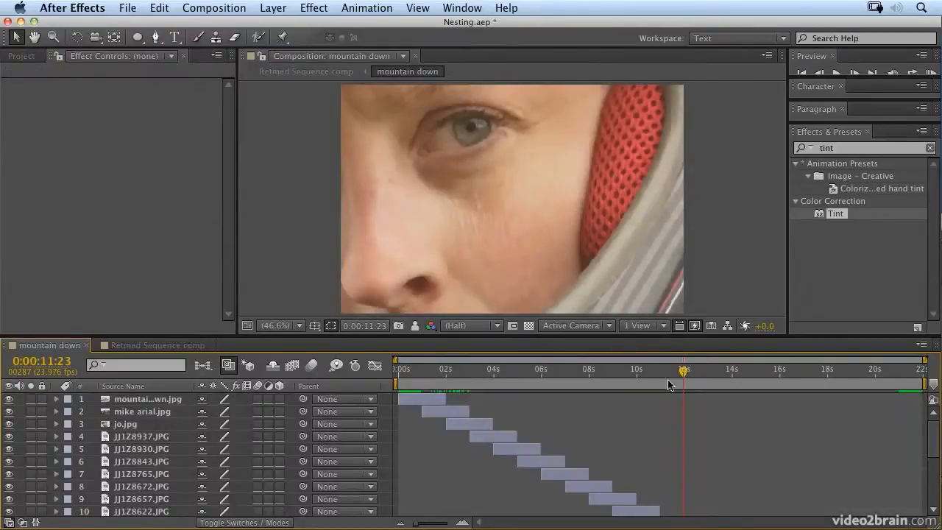
left_click(104, 11)
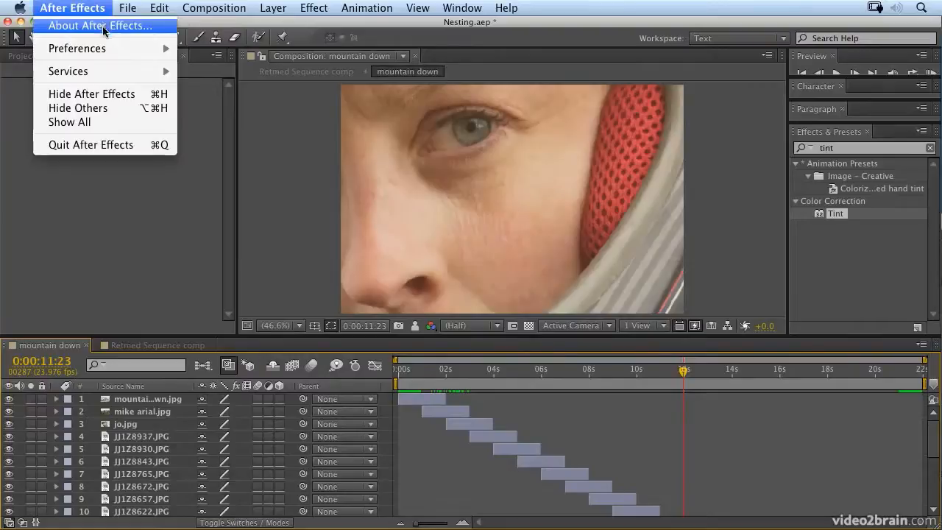
mouse_move(106, 49)
left_click(201, 51)
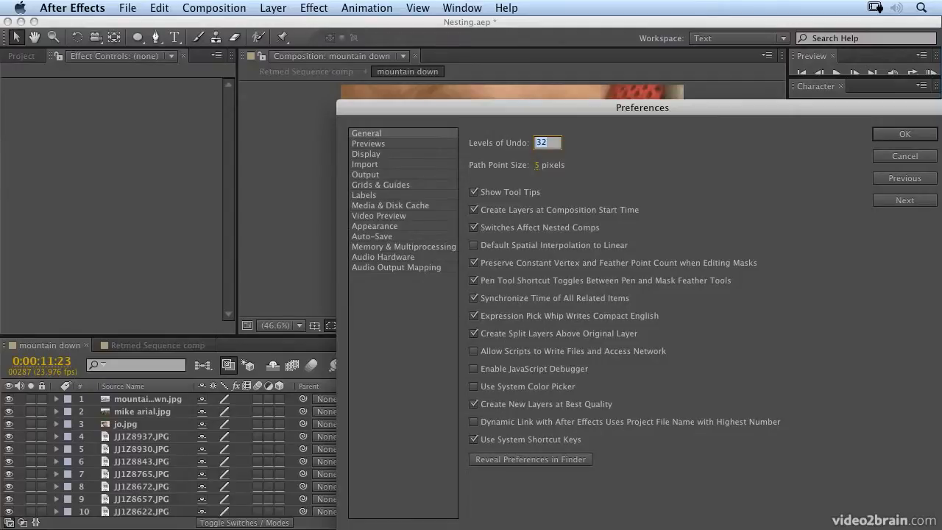
left_click(904, 134)
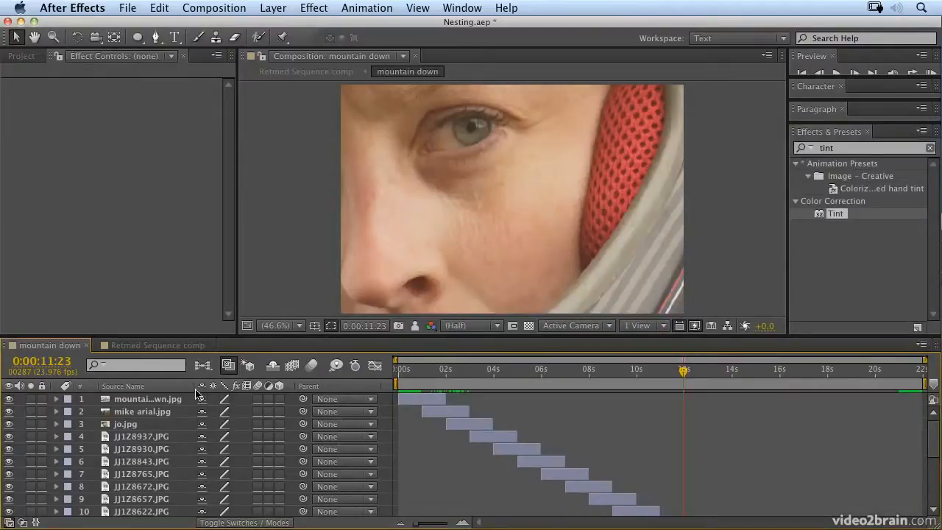
Navigate to the Retmed Sequence comp through the Composition Mini-Flowchart and move the current time to 0:00:12:10.
left_click(210, 369)
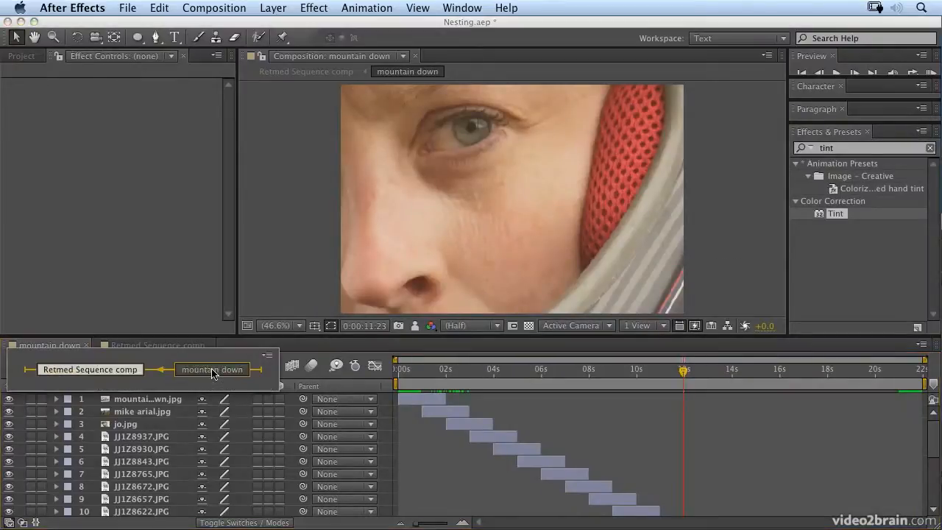
left_click(121, 374)
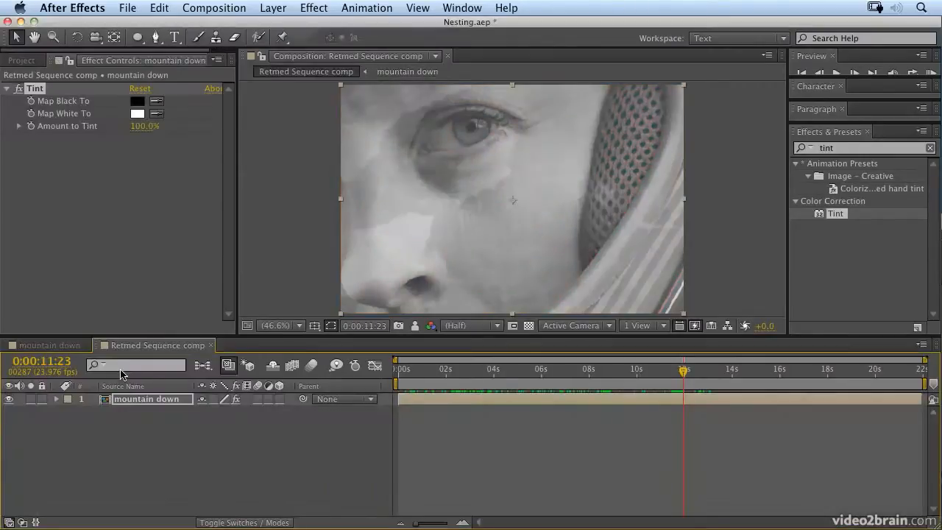
left_click_drag(692, 373, 695, 374)
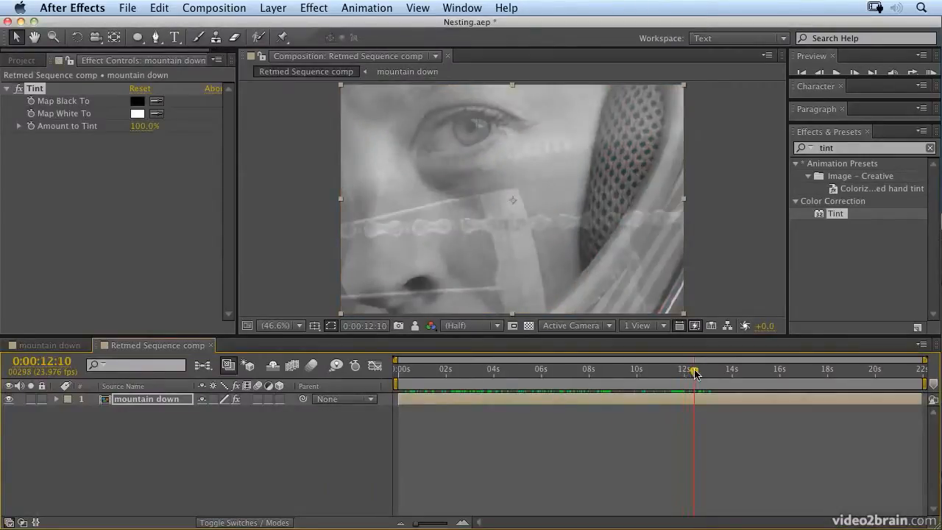
Go back and forth between Retmed Sequence comp and mountain down with the Composition Mini-Flowchart, ending in mountain down.
left_click(201, 370)
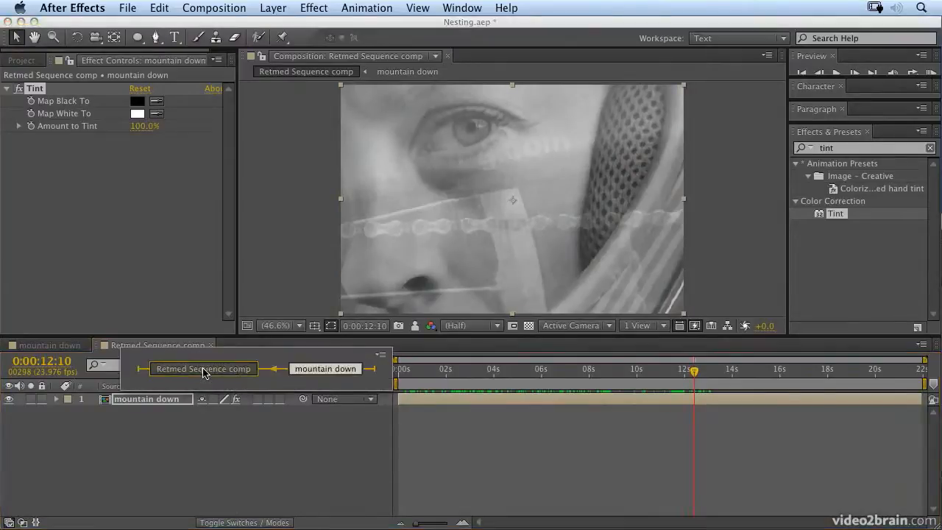
left_click(319, 368)
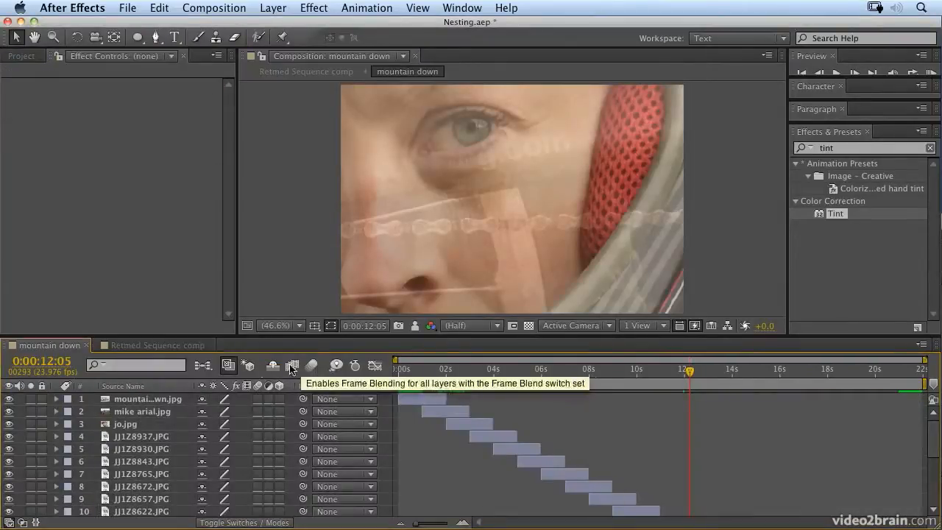
left_click(202, 366)
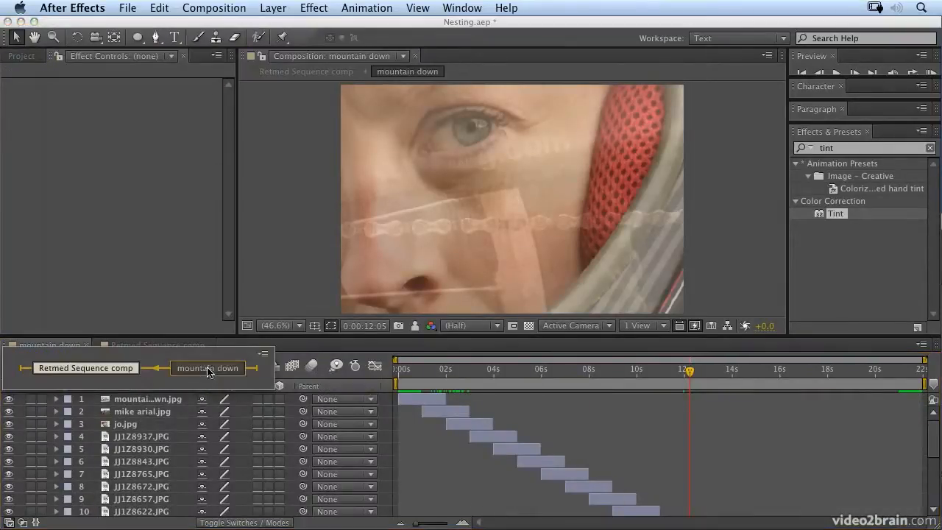
left_click(131, 371)
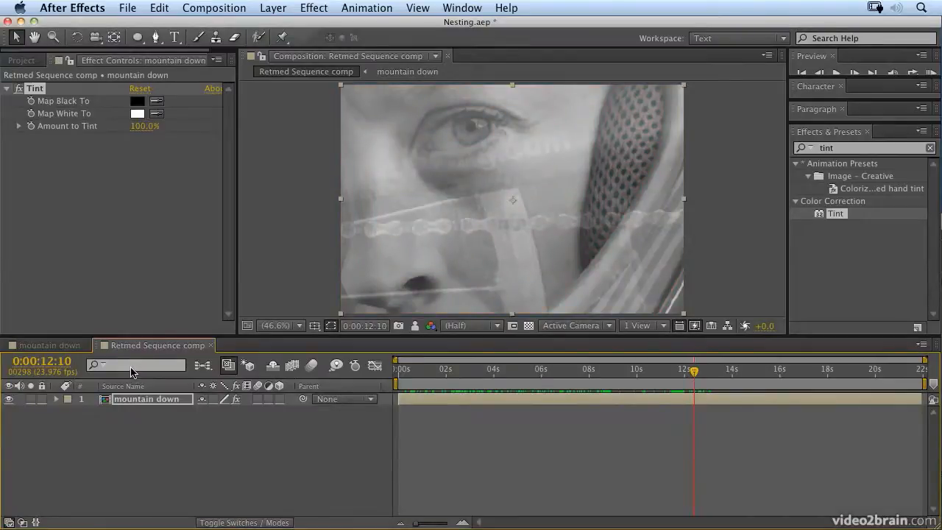
left_click(201, 366)
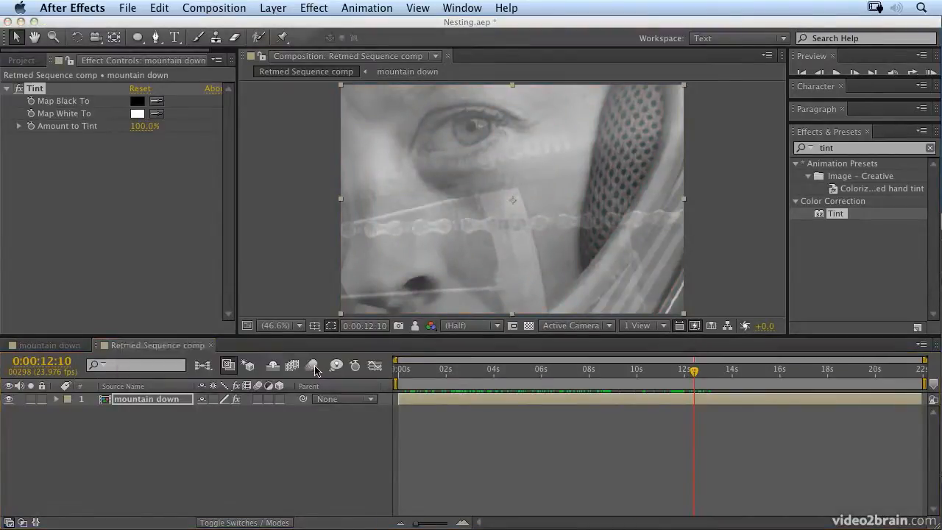
left_click(314, 370)
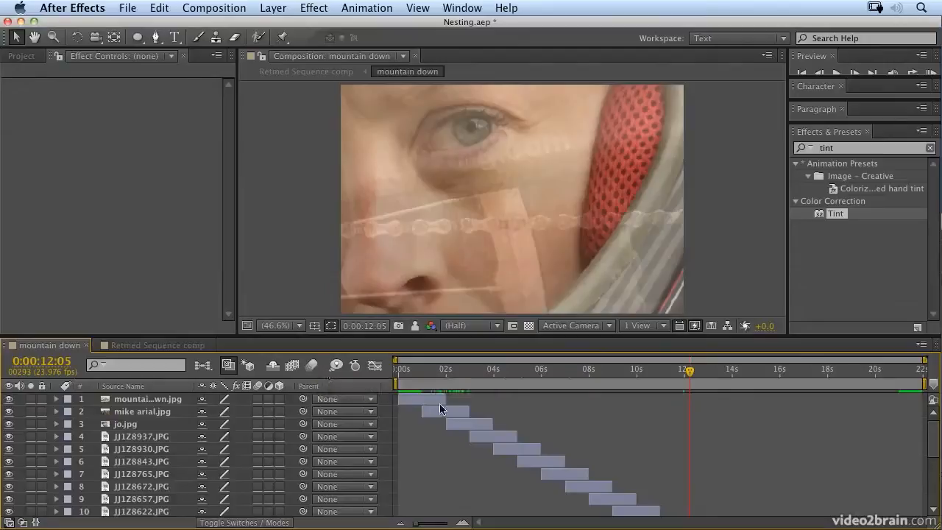
Scale up the JJ1Z8441.JPG layer and shift its Anchor Point to 1642.0, 1000.0 so the eye sits near the frame's center.
scroll(600, 424, "down", 4)
left_click(690, 463)
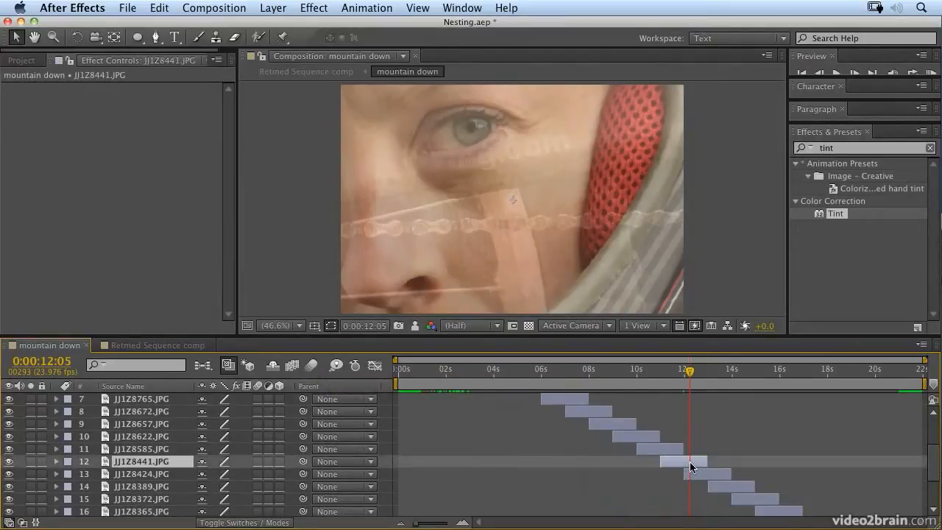
key("s")
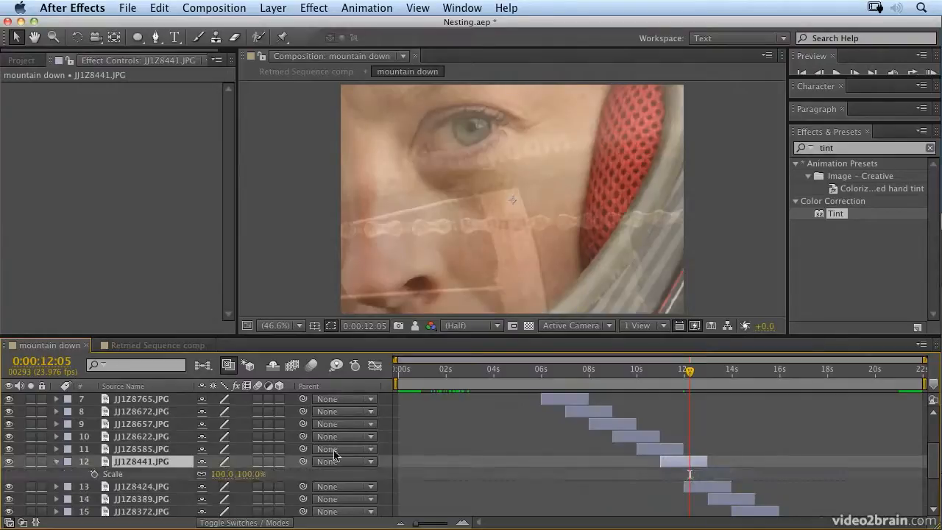
left_click_drag(249, 481, 100, 510)
key("a")
left_click_drag(209, 475, 119, 462)
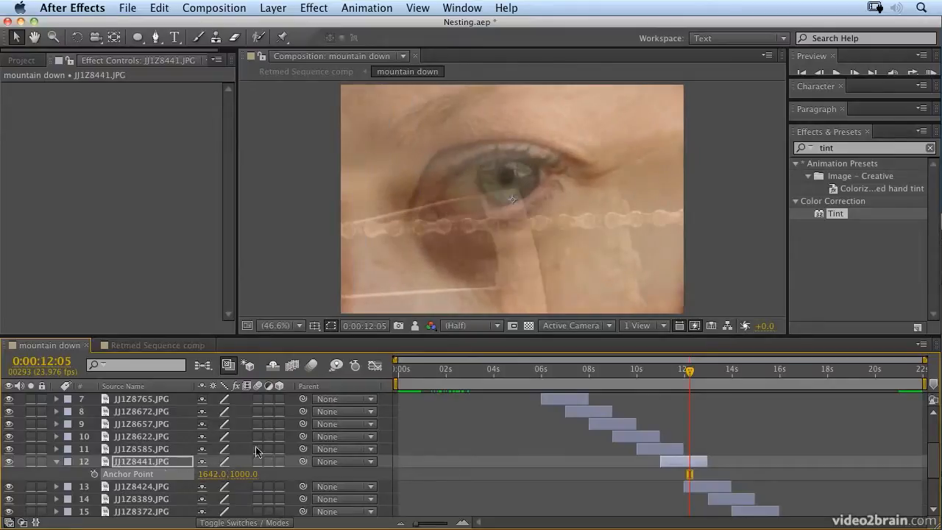
Return to the Retmed Sequence comp to check the edited image, compare it with mountain down, and come back to the Retmed Sequence comp.
left_click(209, 370)
left_click(140, 374)
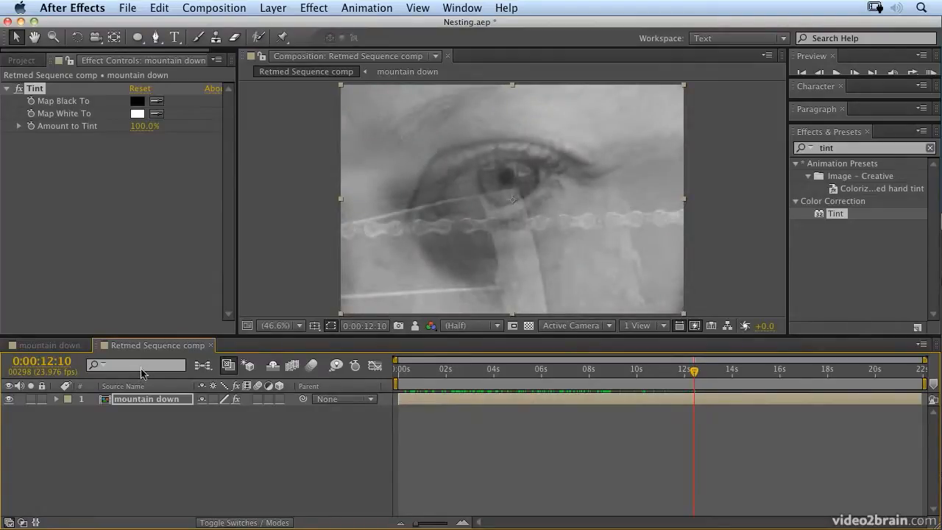
left_click(47, 345)
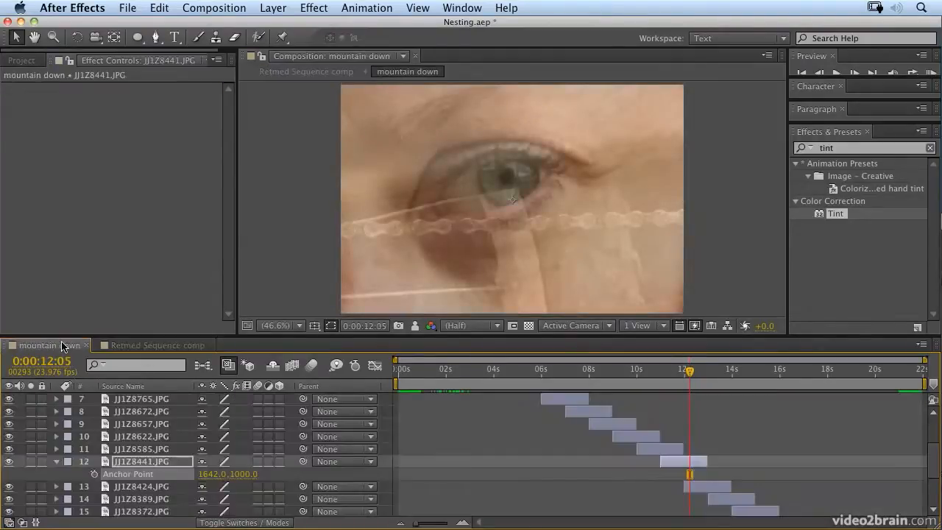
left_click(156, 346)
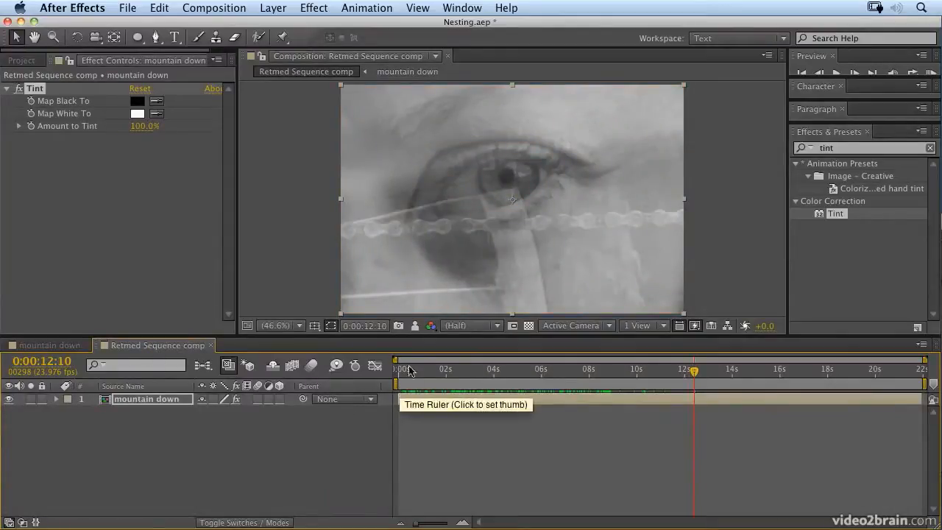
left_click(113, 447)
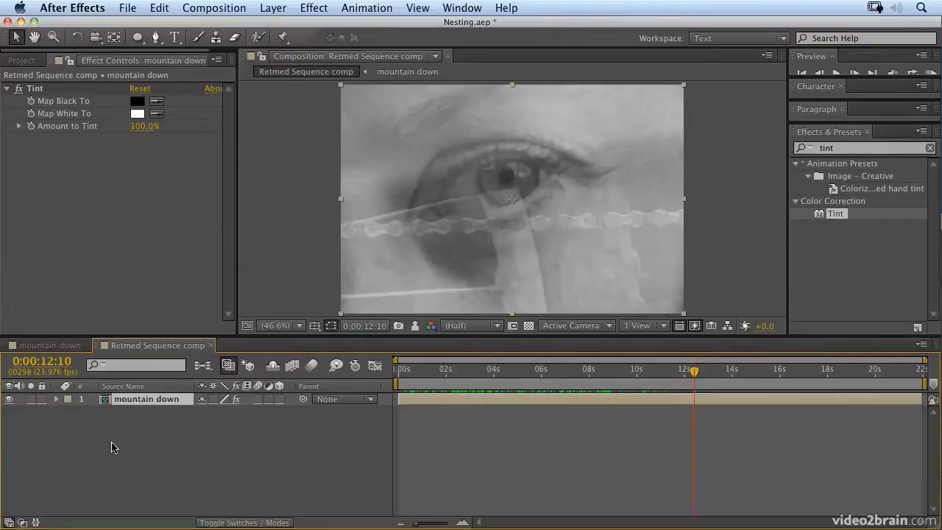